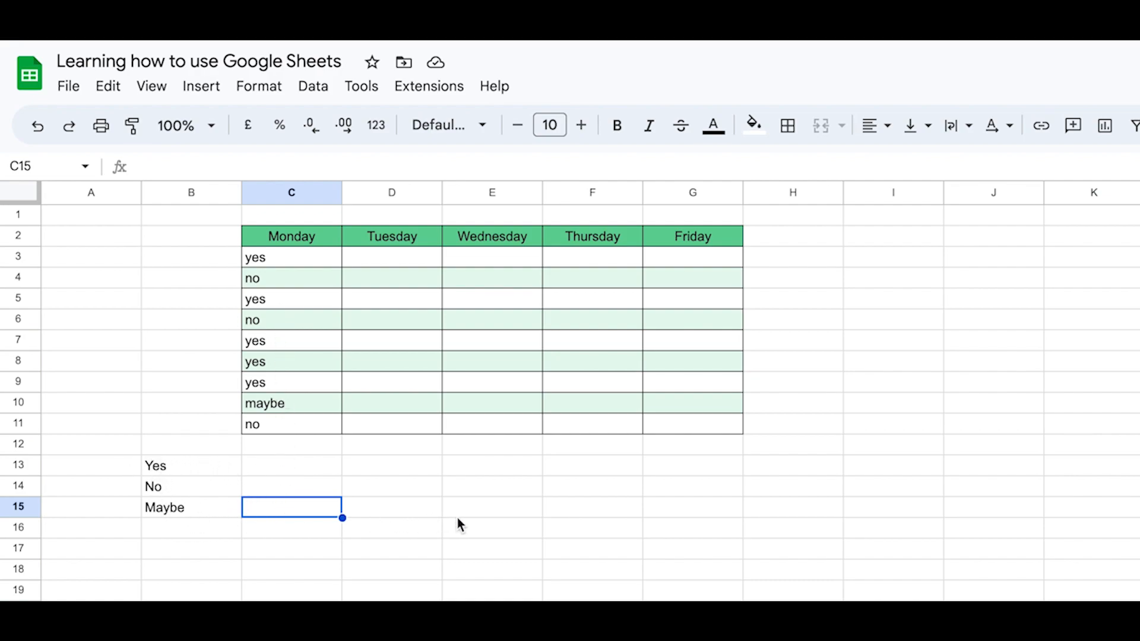
Enter a COUNTIF formula in C13 that counts the "yes" entries in the range C3:G11
{"action": "left_click", "coordinate": [271, 467]}
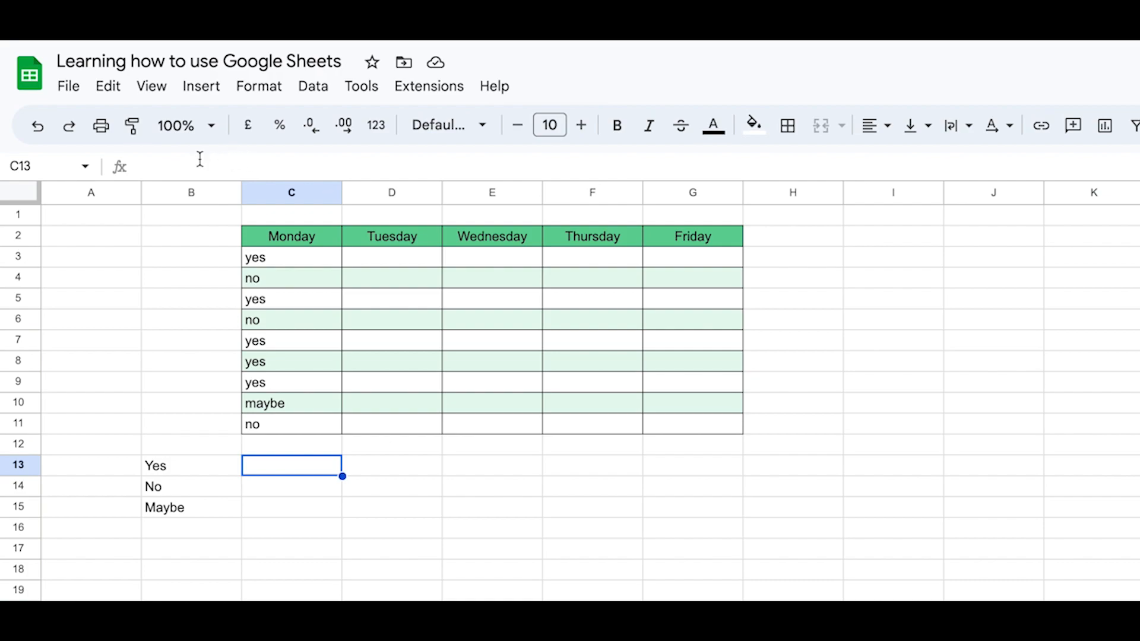
{"action": "type", "text": "="}
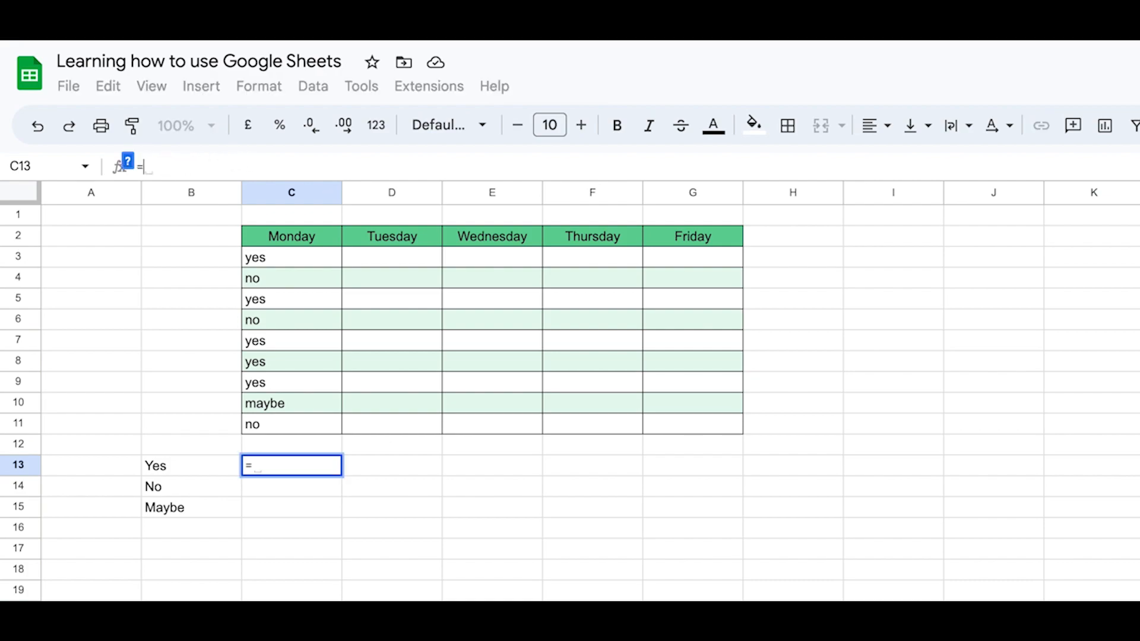
{"action": "type", "text": "countif"}
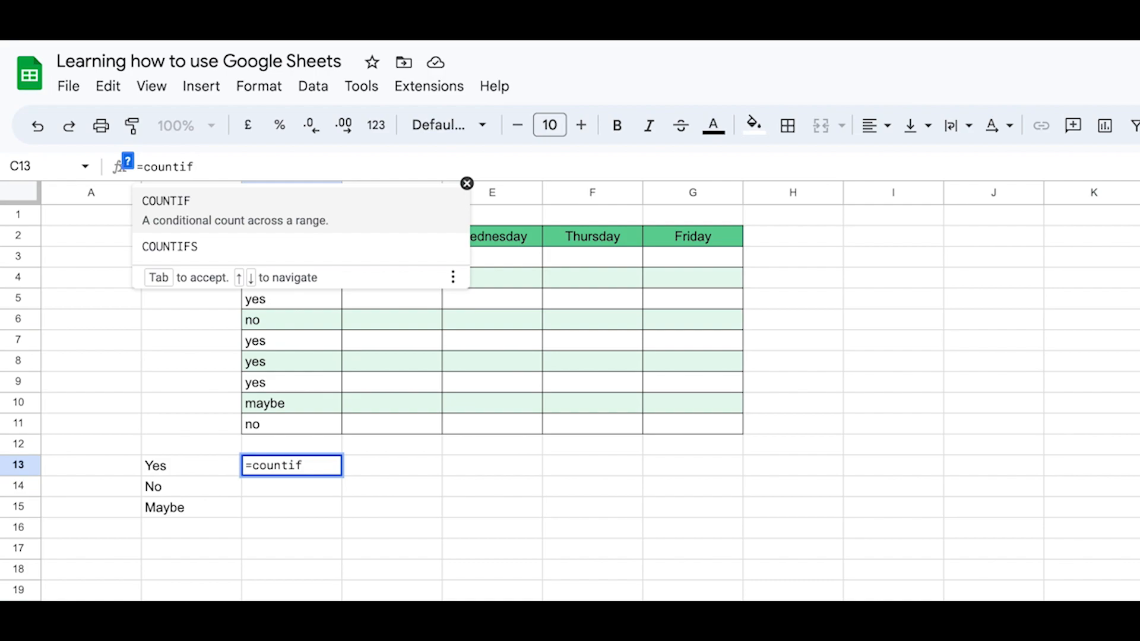
{"action": "type", "text": "("}
{"action": "left_click_drag", "start_coordinate": [275, 252], "coordinate": [698, 428]}
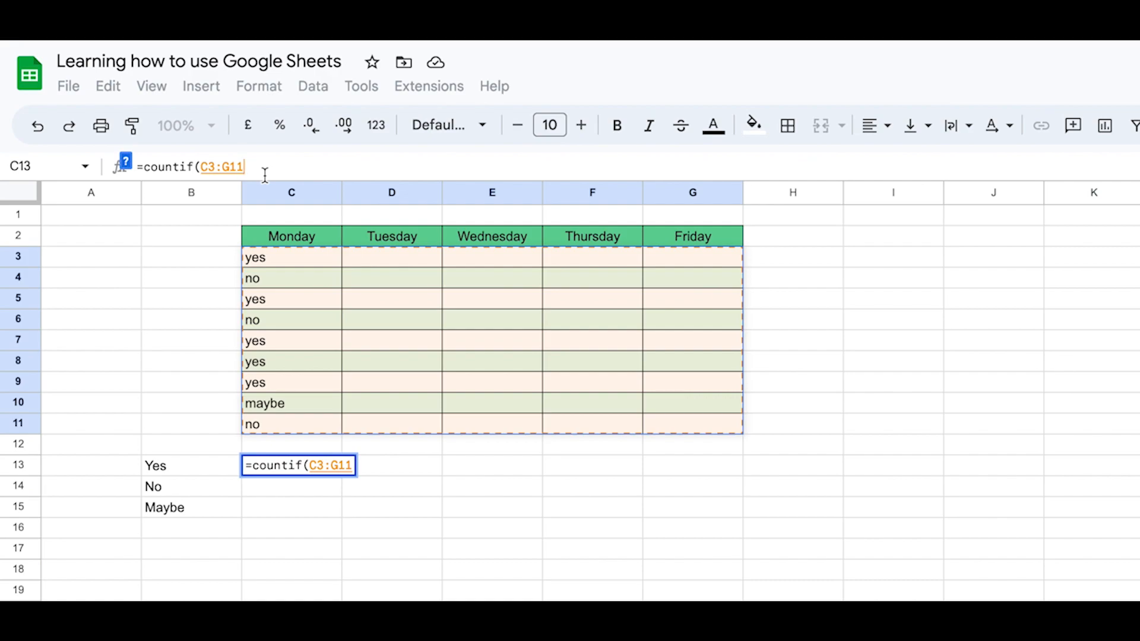
{"action": "type", "text": ", "}
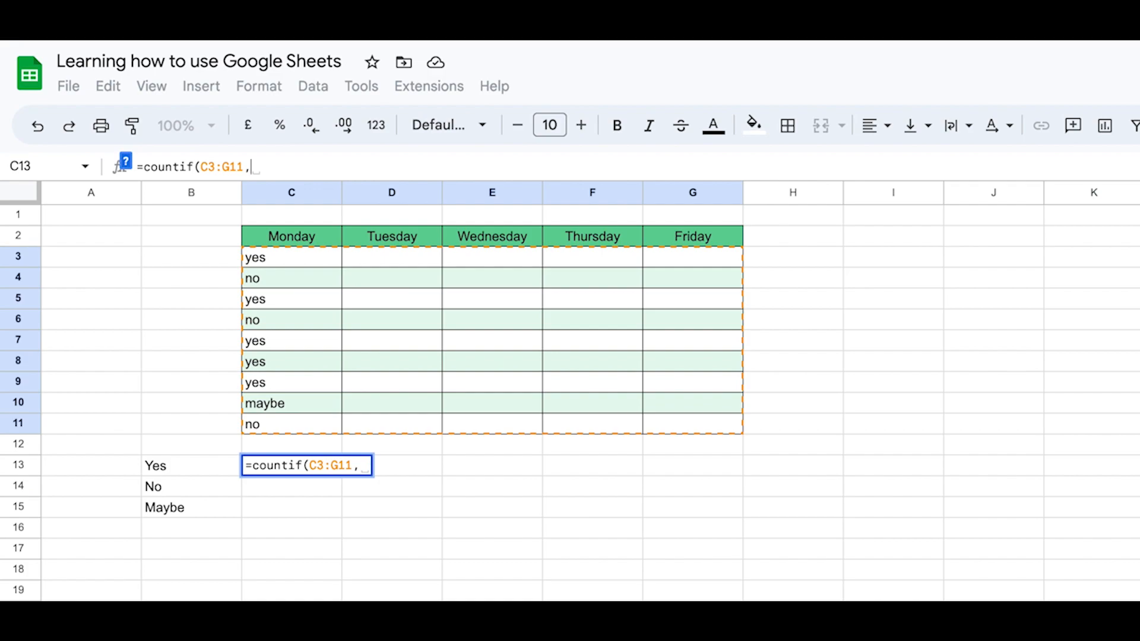
{"action": "type", "text": "\""}
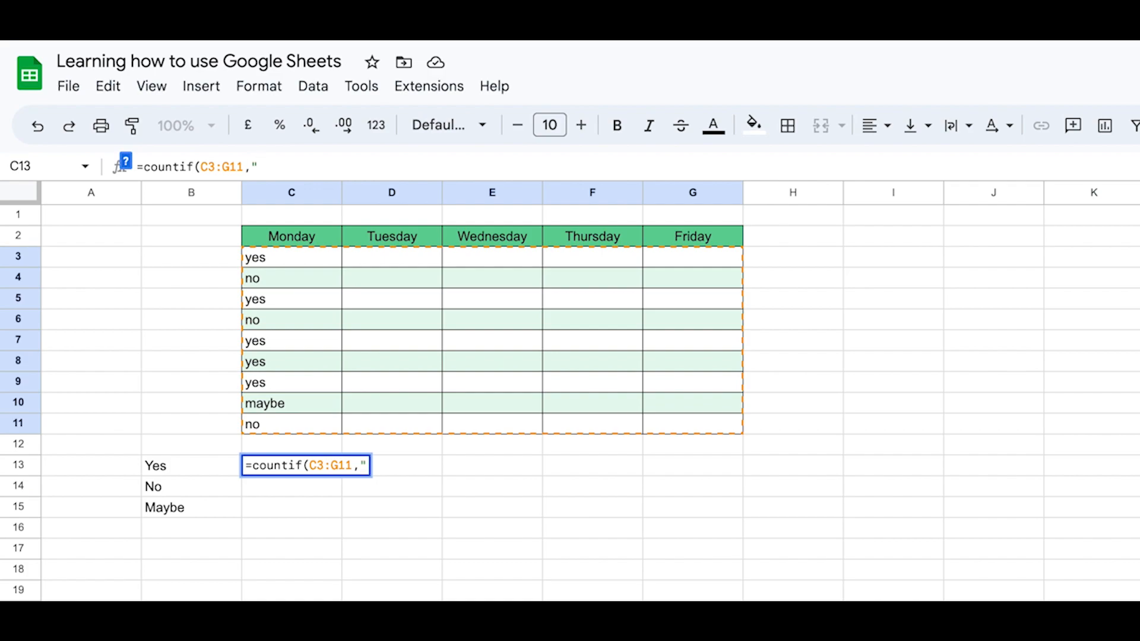
{"action": "type", "text": "yes"}
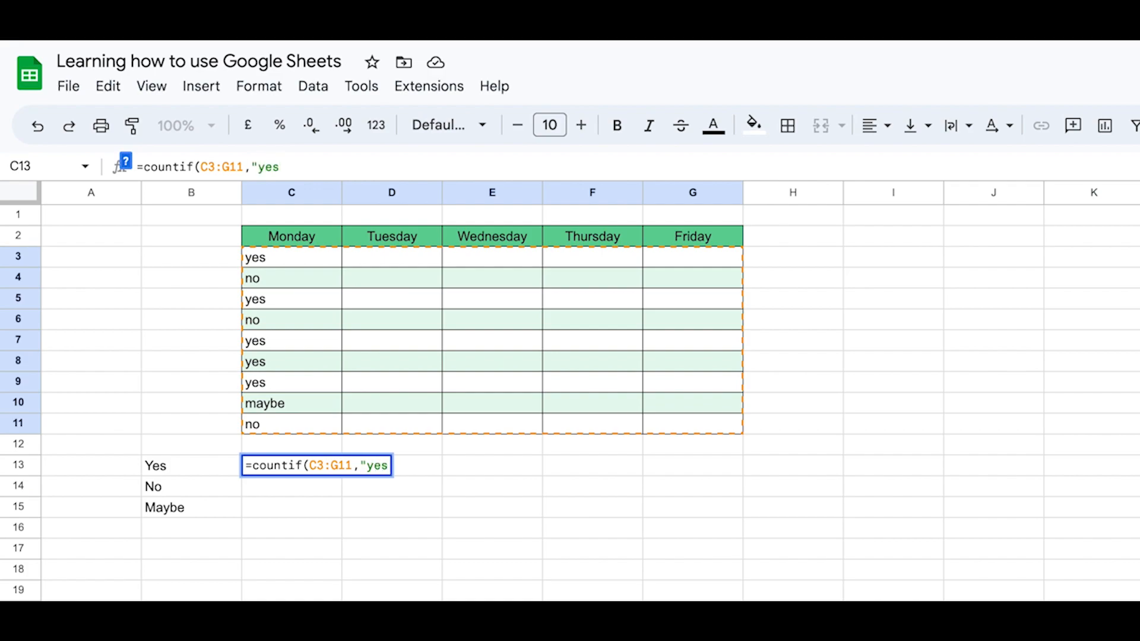
{"action": "type", "text": "\")"}
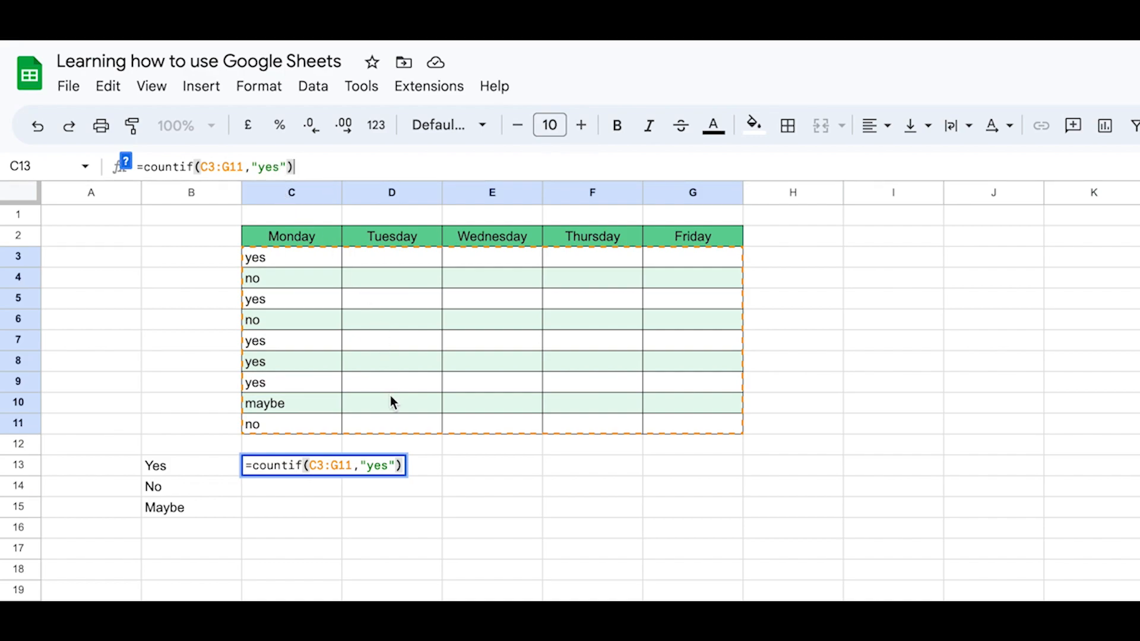
{"action": "key", "text": "Return"}
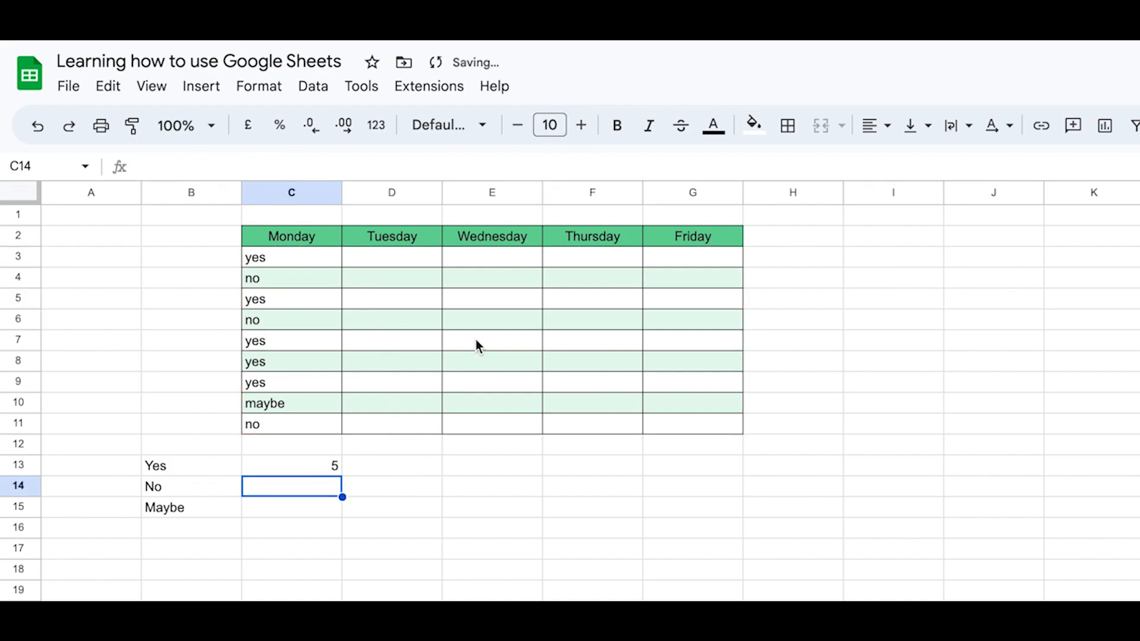
Enter "yes" in cell E5 of the Wednesday column
{"action": "left_click", "coordinate": [479, 301]}
{"action": "type", "text": "yes"}
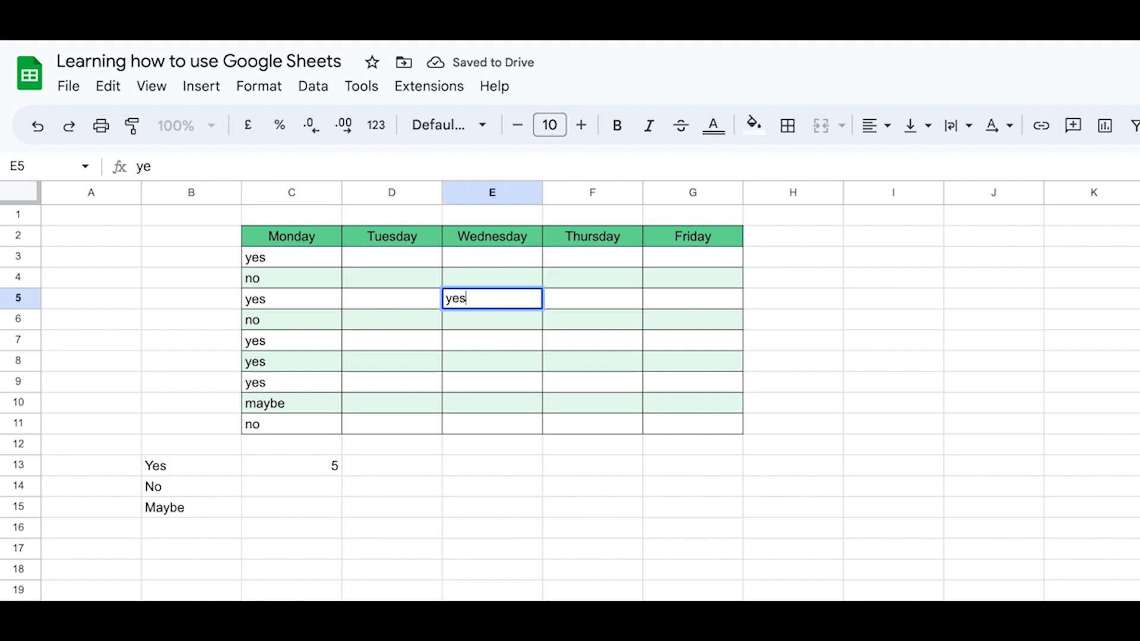
{"action": "key", "text": "Return"}
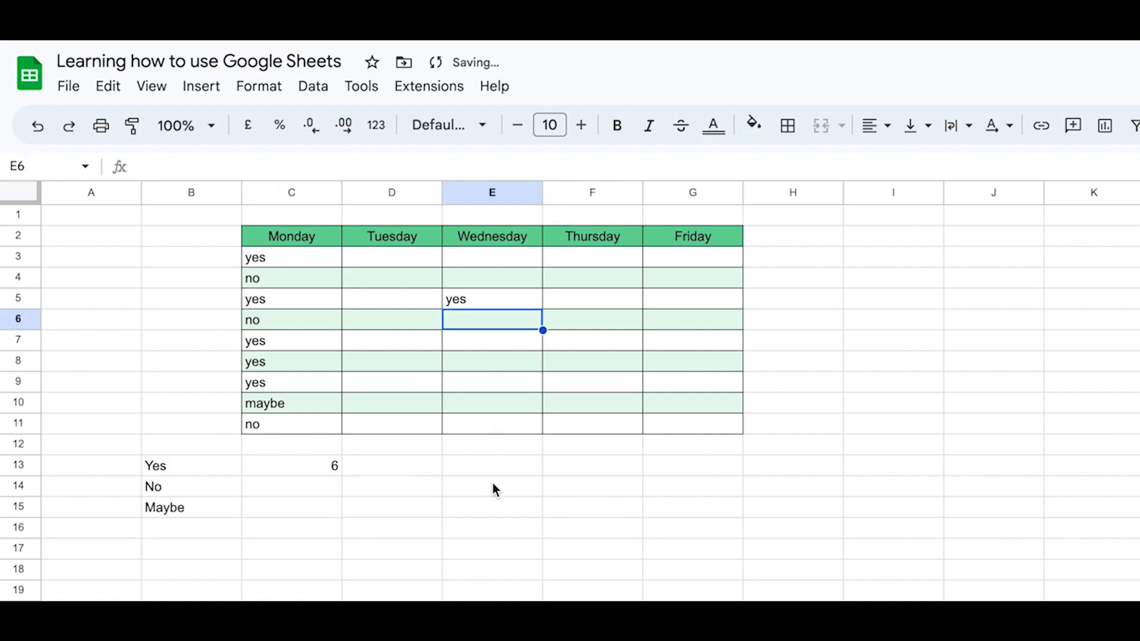
Enter a COUNTIF formula in C14 that counts the "no" entries in the range C3:G11
{"action": "left_click", "coordinate": [269, 489]}
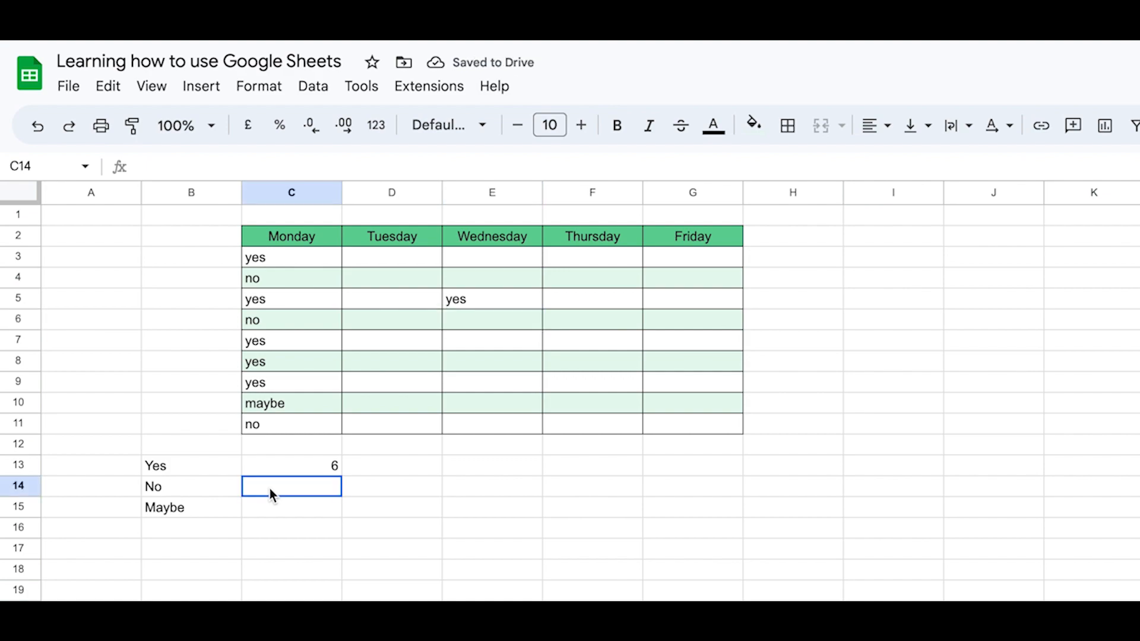
{"action": "left_click", "coordinate": [171, 167]}
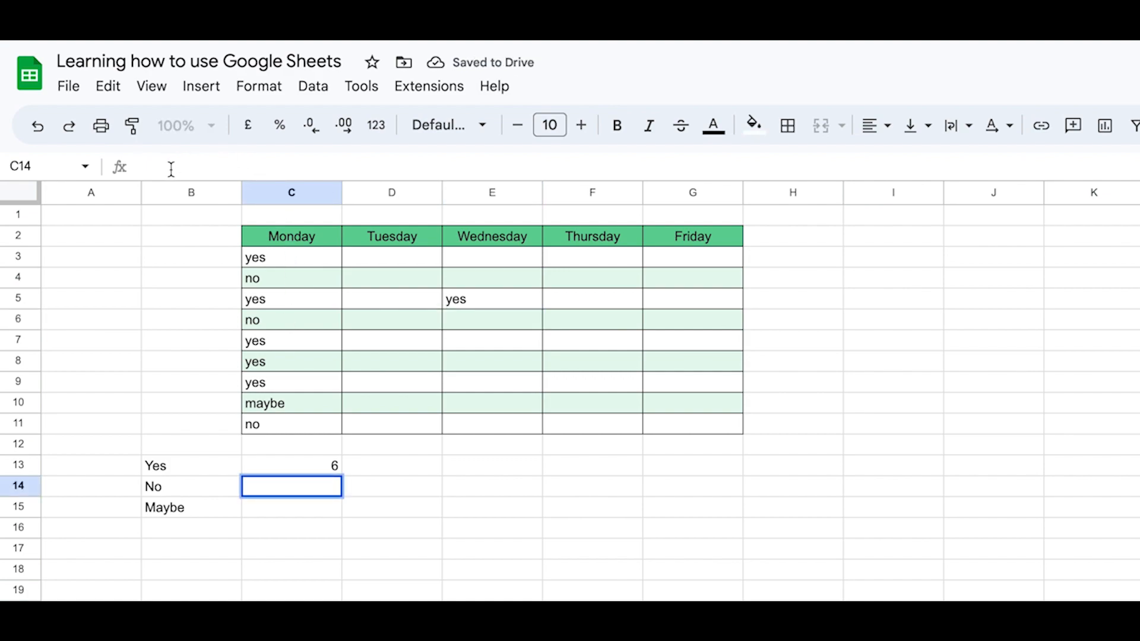
{"action": "type", "text": "="}
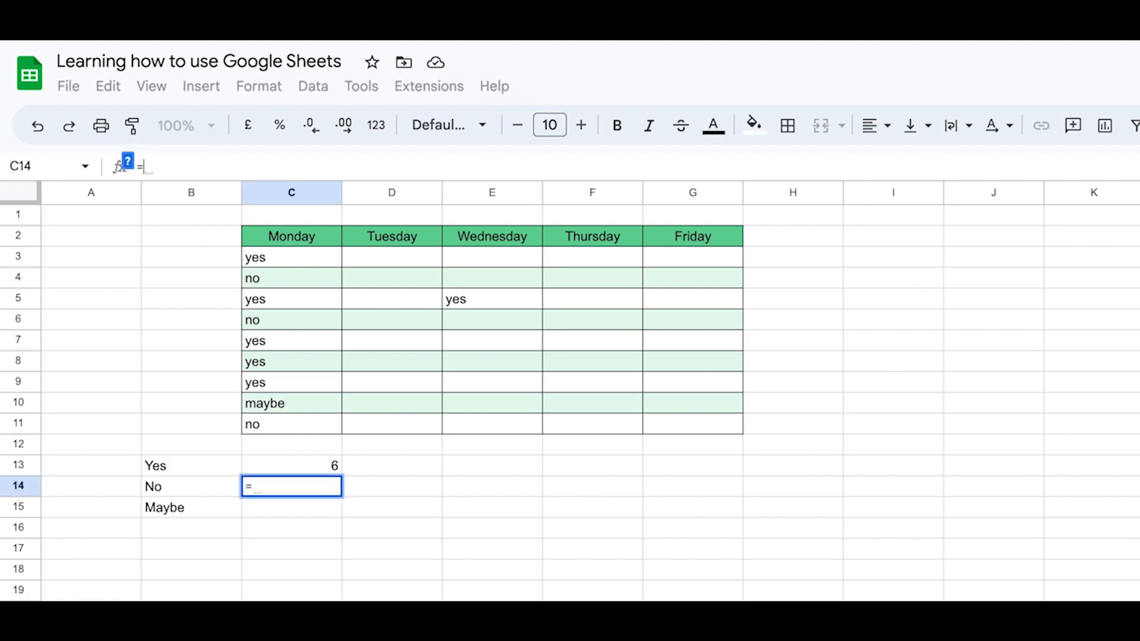
{"action": "type", "text": "countif"}
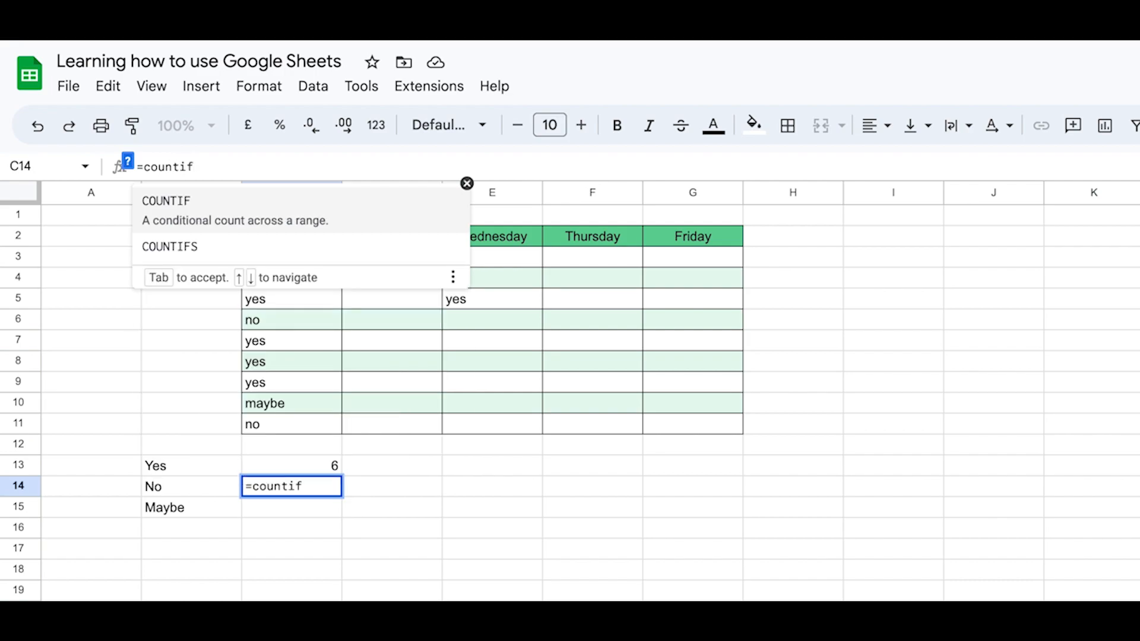
{"action": "type", "text": "("}
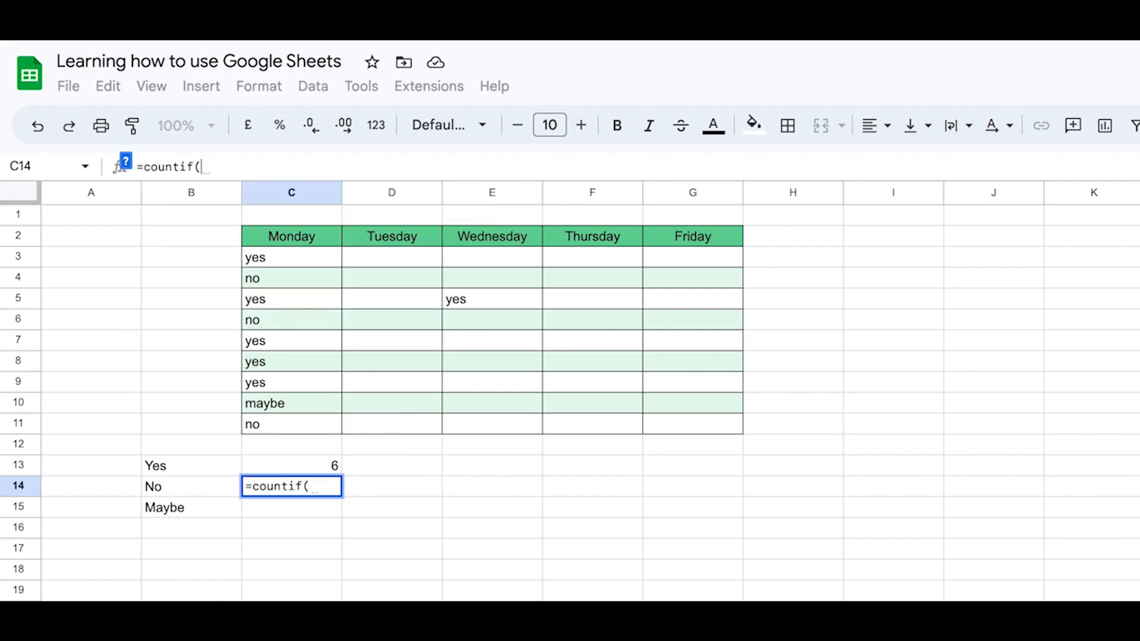
{"action": "left_click", "coordinate": [266, 256]}
{"action": "left_click_drag", "start_coordinate": [265, 254], "coordinate": [694, 423]}
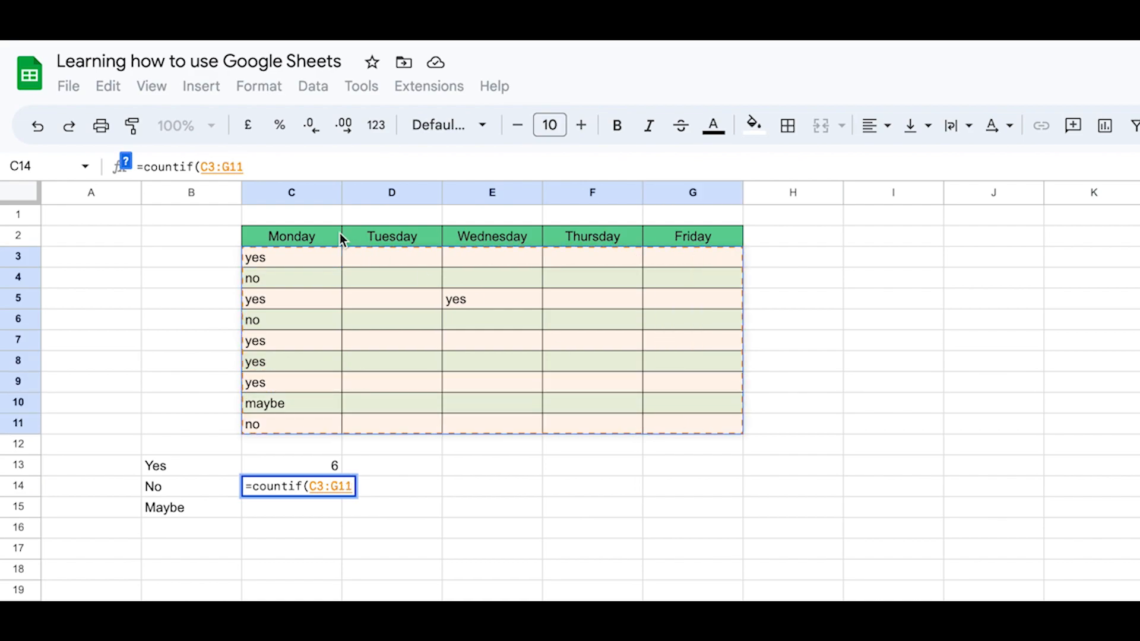
{"action": "type", "text": ","}
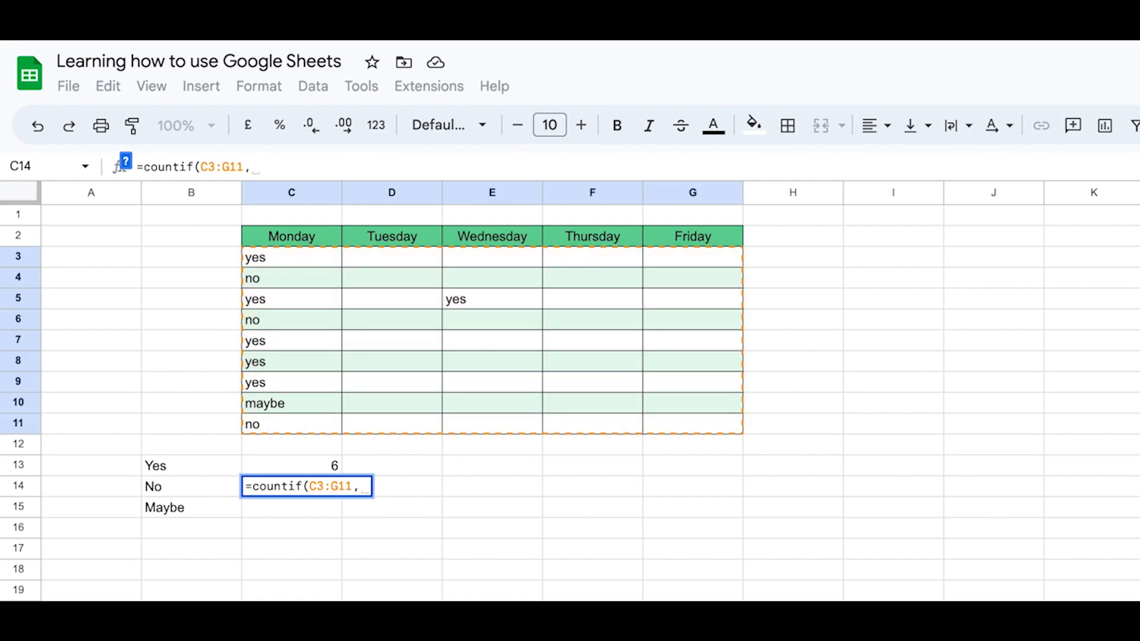
{"action": "type", "text": "\"no\""}
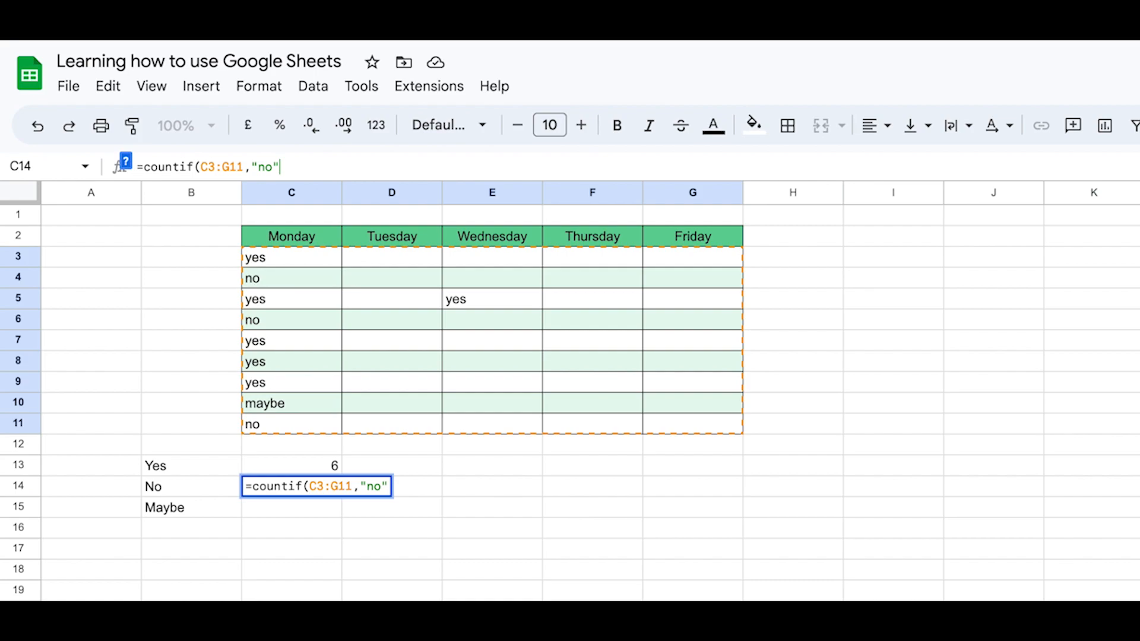
{"action": "type", "text": ")"}
{"action": "key", "text": "Return"}
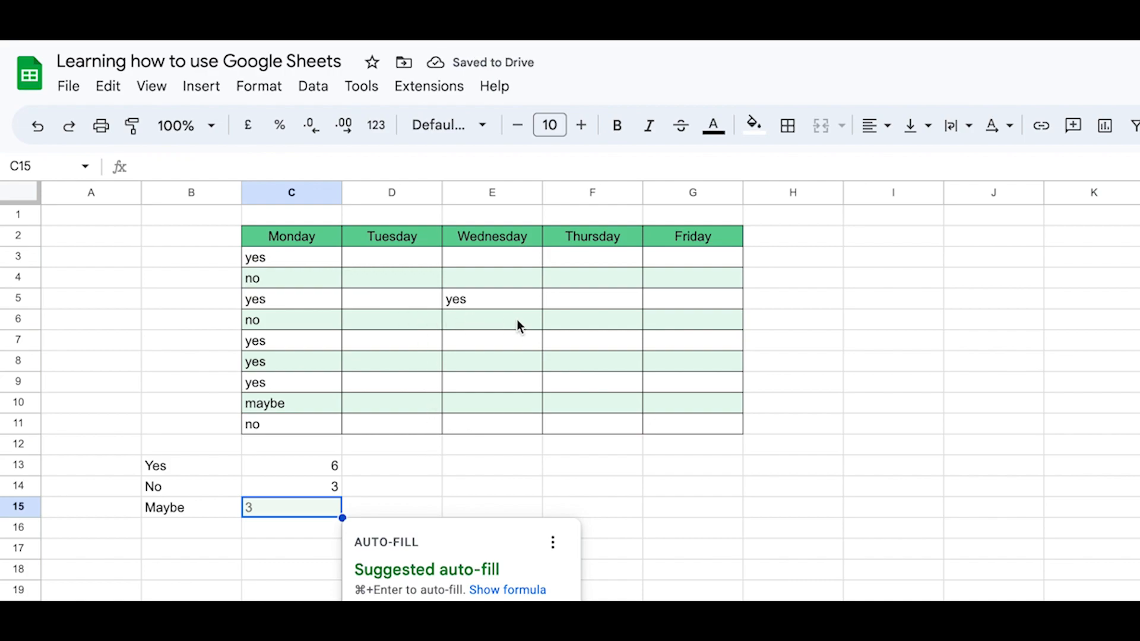
Enter "no" in cell F5 of the Thursday column
{"action": "left_click", "coordinate": [586, 302]}
{"action": "type", "text": "no"}
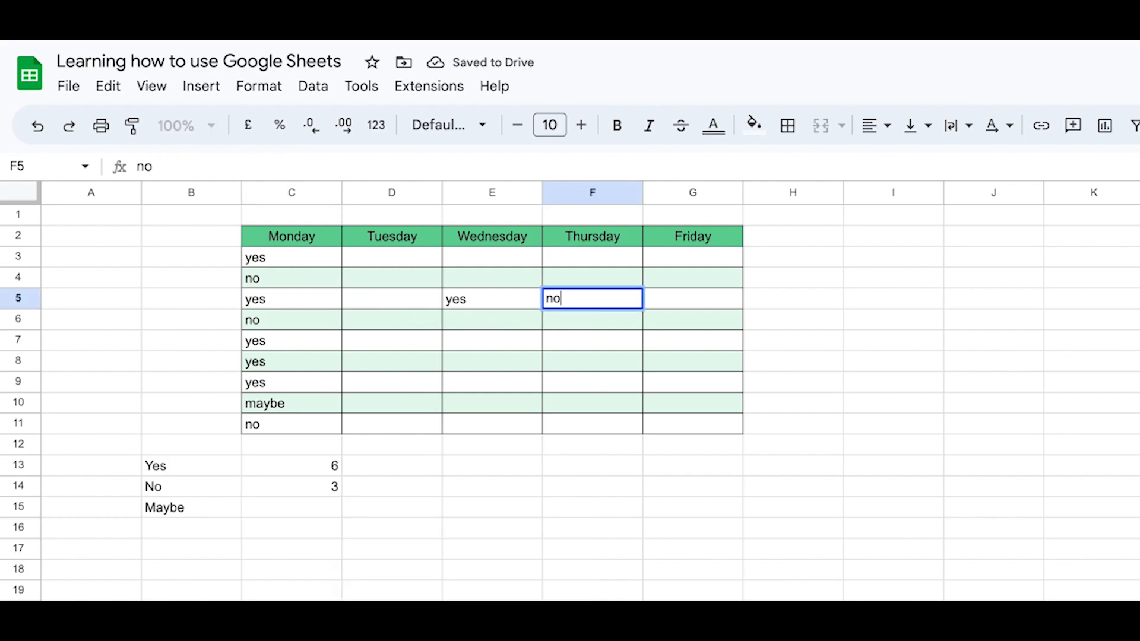
{"action": "left_click", "coordinate": [628, 360]}
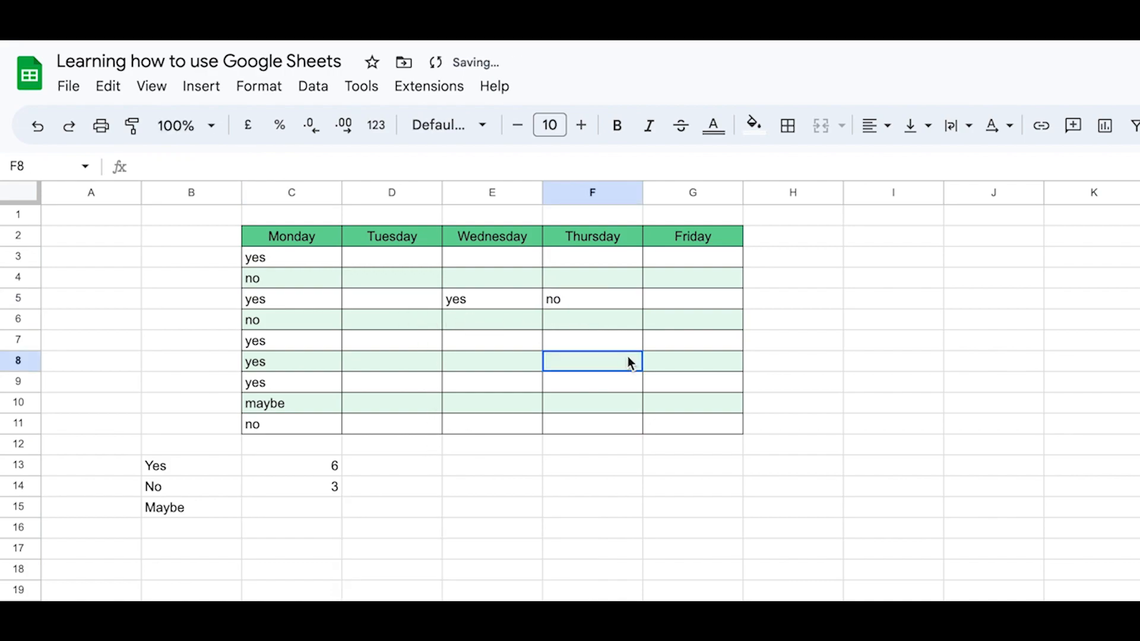
Enter a COUNTIF formula in C15 that counts the "maybe" entries in the range C3:G11
{"action": "left_click", "coordinate": [290, 507]}
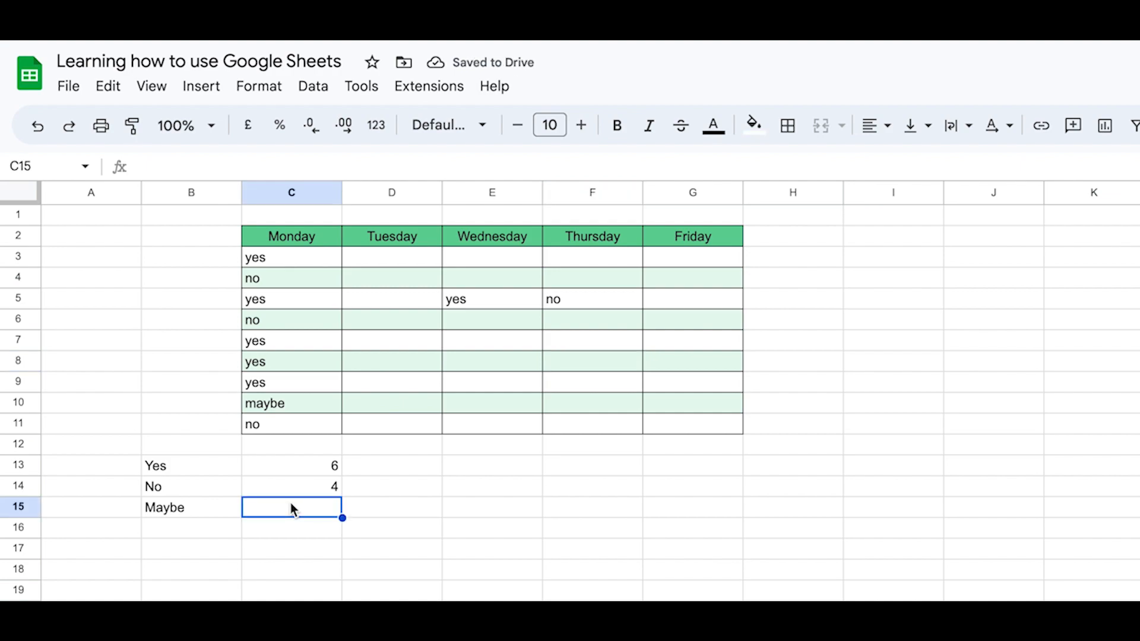
{"action": "type", "text": "="}
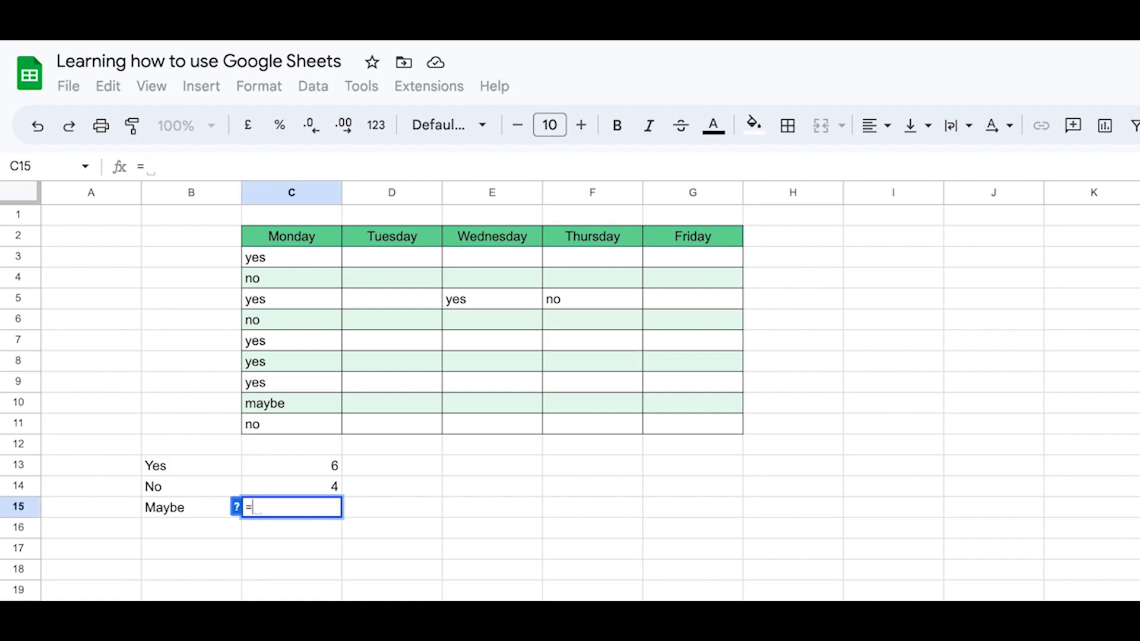
{"action": "type", "text": "countif("}
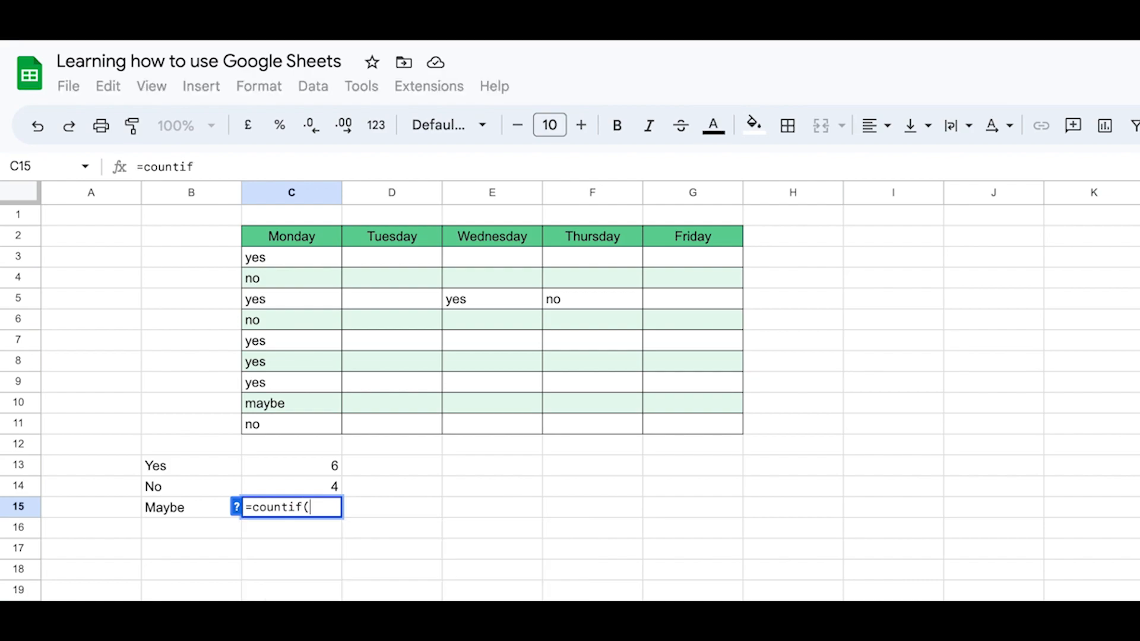
{"action": "left_click_drag", "start_coordinate": [264, 254], "coordinate": [699, 424]}
{"action": "type", "text": ",\""}
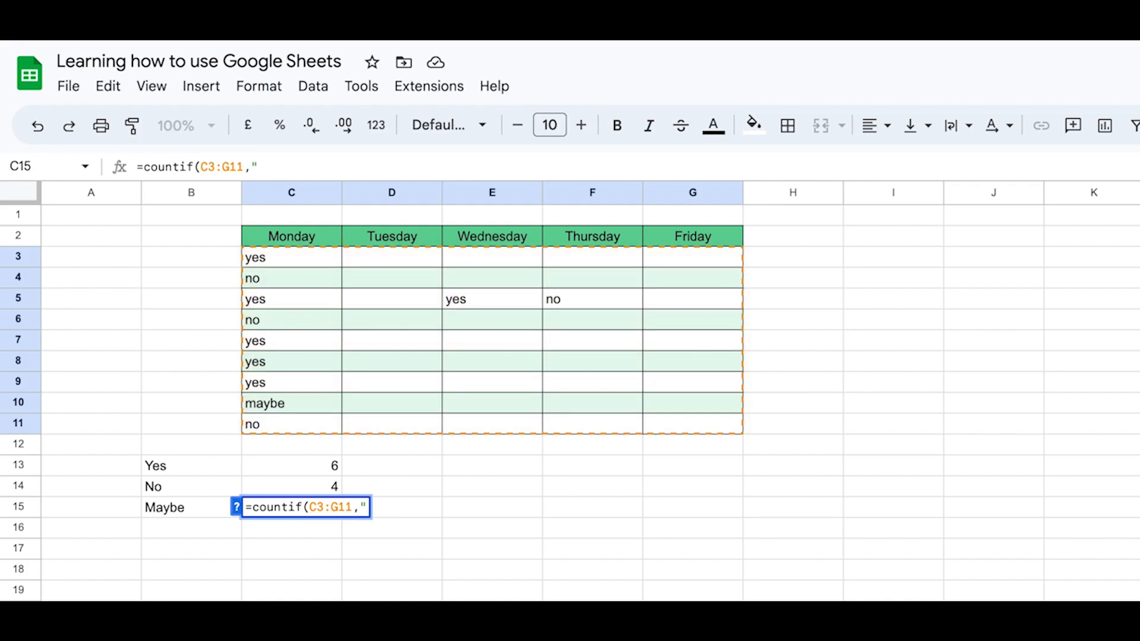
{"action": "type", "text": "maybe\")"}
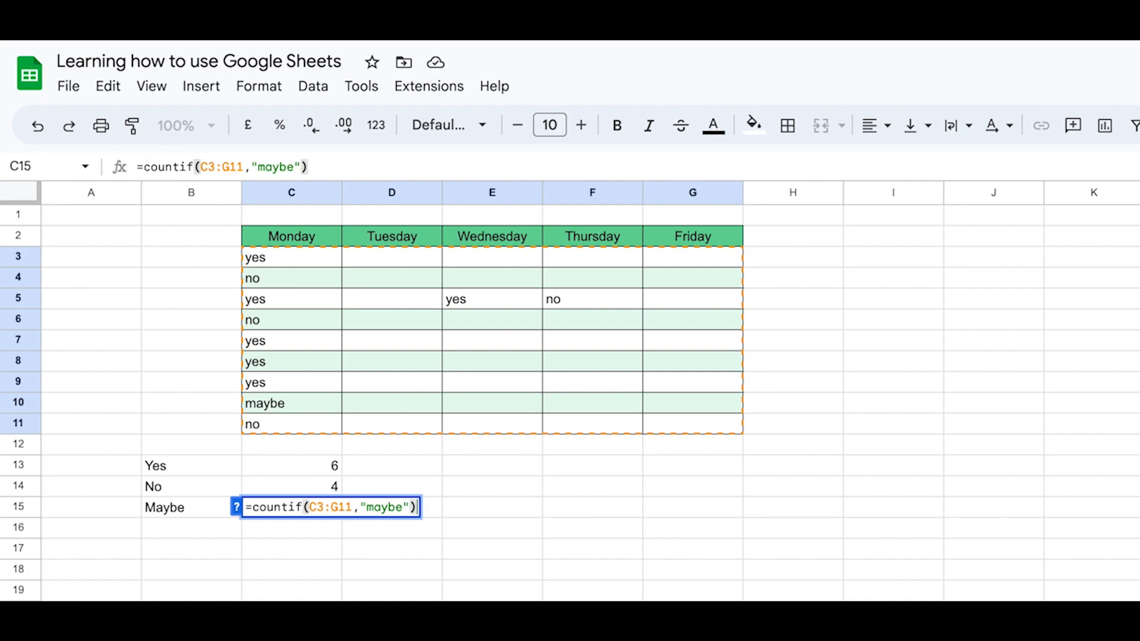
{"action": "key", "text": "Return"}
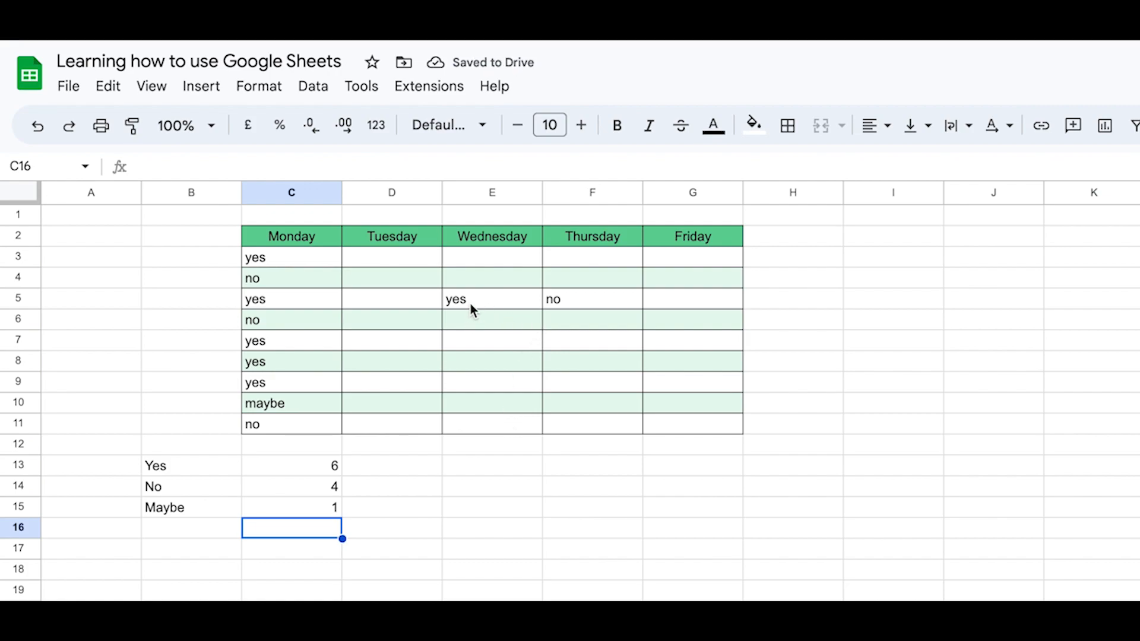
Fill the "yes" and "no" entries of E5:F5 down the Wednesday and Thursday columns to row 11
{"action": "left_click_drag", "start_coordinate": [468, 301], "coordinate": [636, 316]}
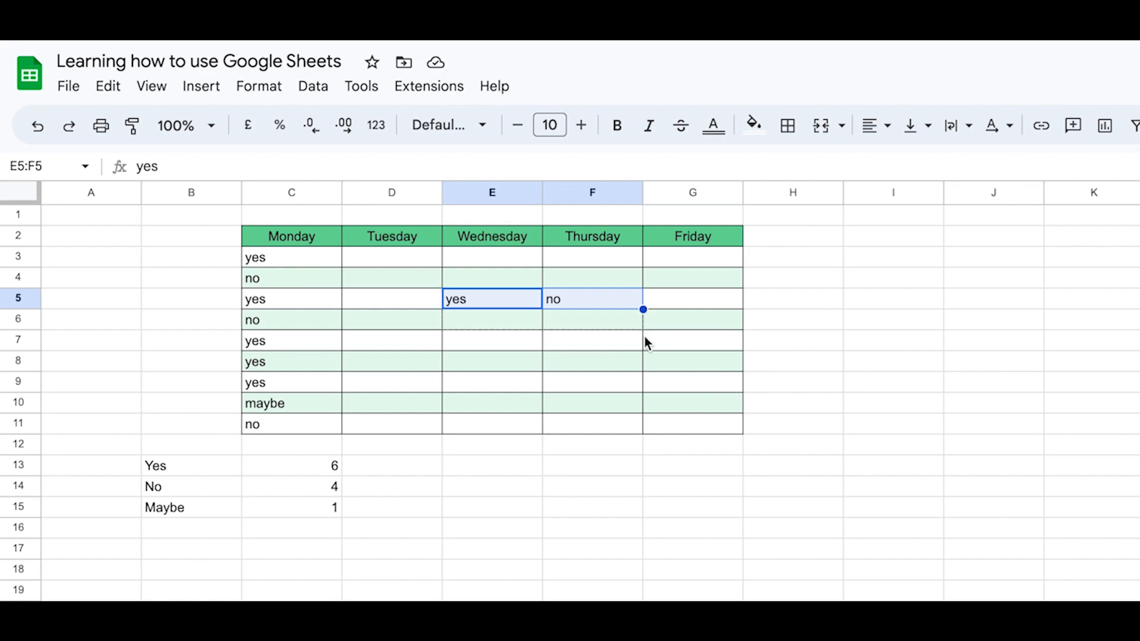
{"action": "left_click_drag", "start_coordinate": [635, 411], "coordinate": [635, 415]}
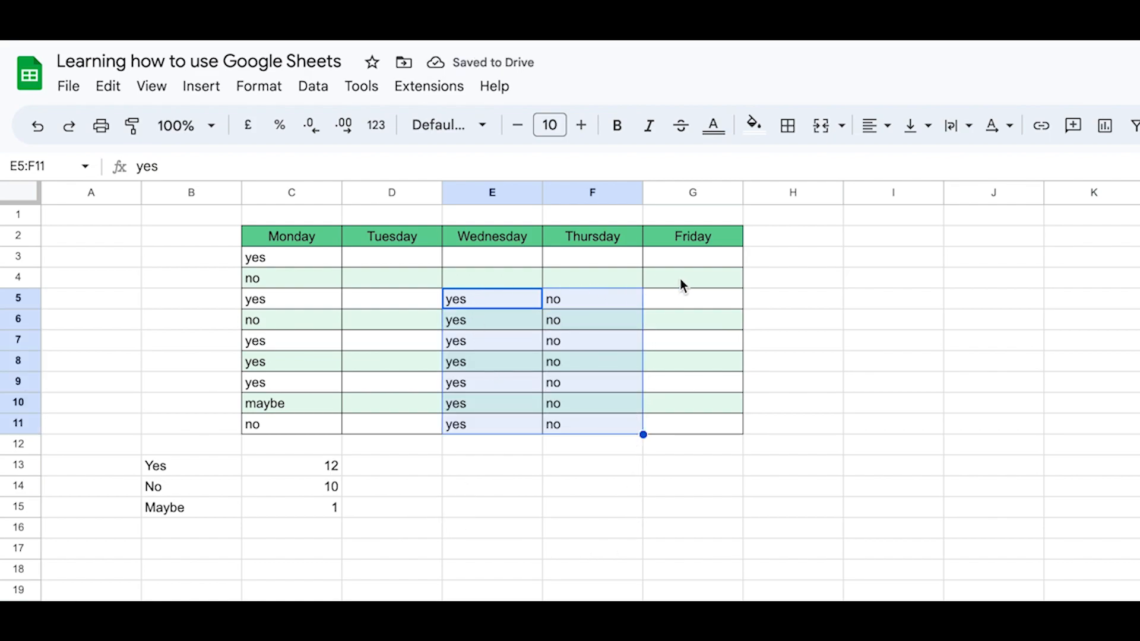
Fill Friday cells G3, G4 and G5 with "maybe", "yes" and "no" respectively
{"action": "left_click", "coordinate": [667, 264]}
{"action": "type", "text": "maybe"}
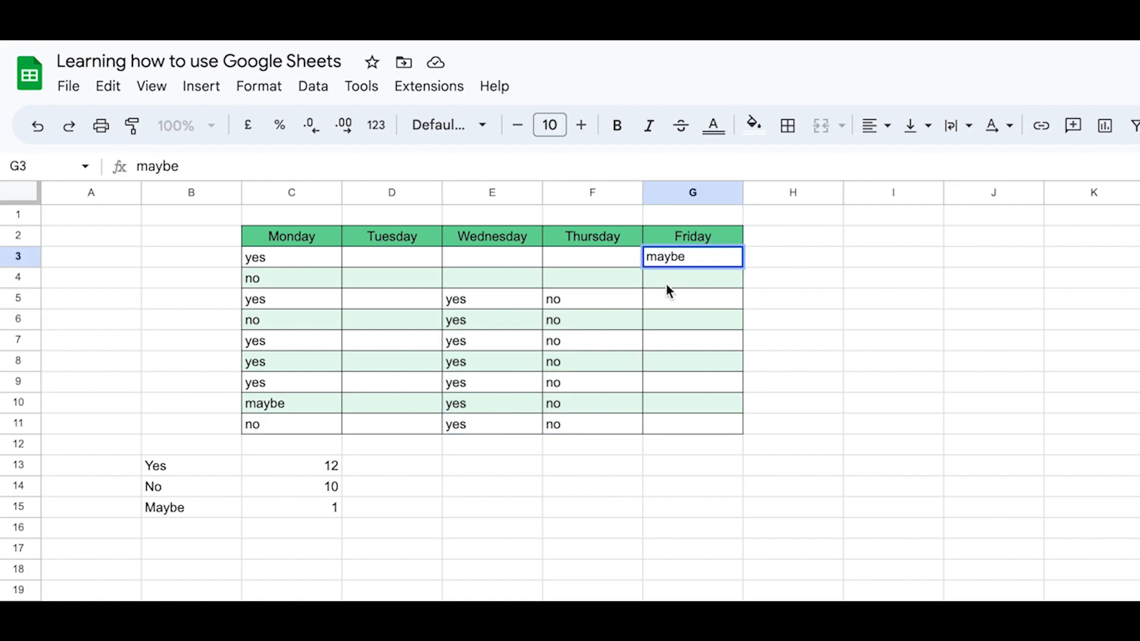
{"action": "key", "text": "Return"}
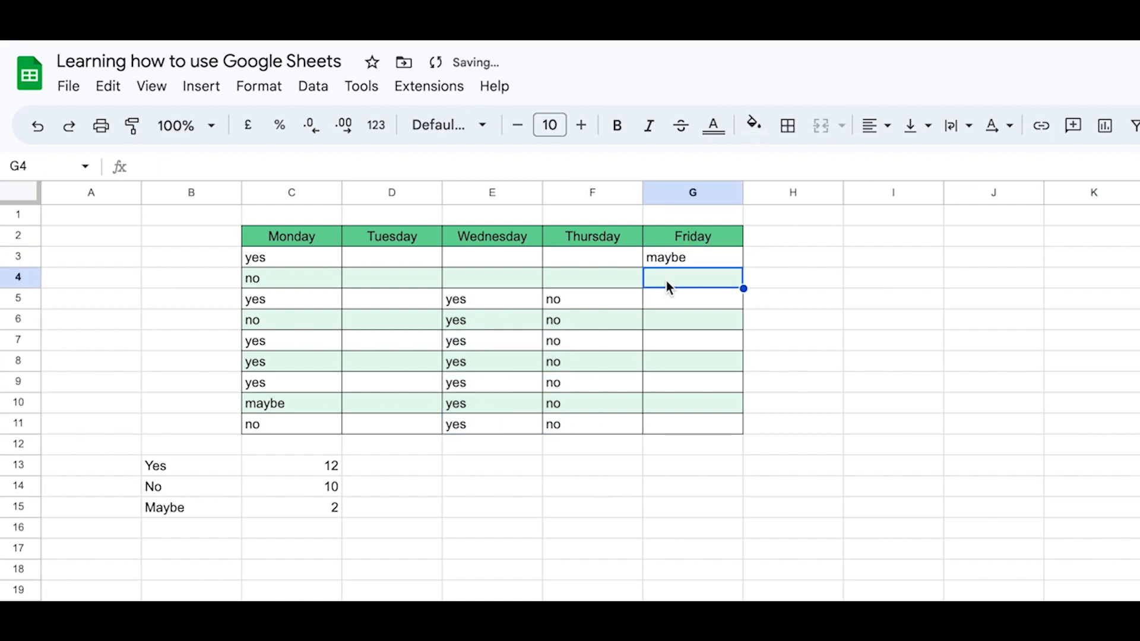
{"action": "type", "text": "tes"}
{"action": "key", "text": "BackSpace"}
{"action": "key", "text": "BackSpace"}
{"action": "key", "text": "BackSpace"}
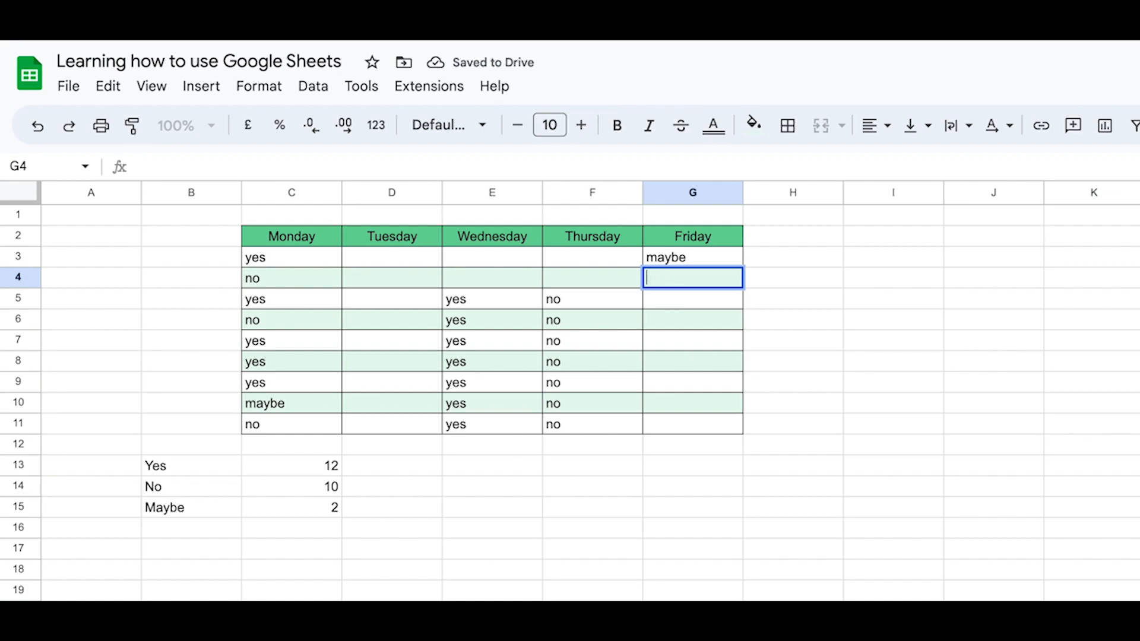
{"action": "type", "text": "yes"}
{"action": "key", "text": "Return"}
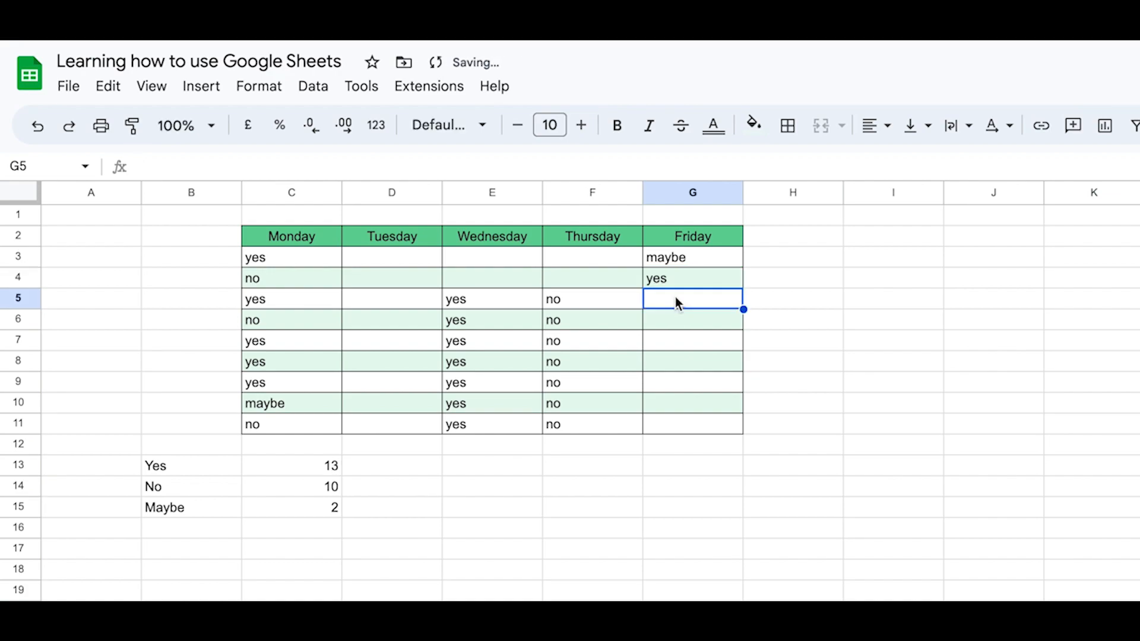
{"action": "type", "text": "no"}
{"action": "key", "text": "Return"}
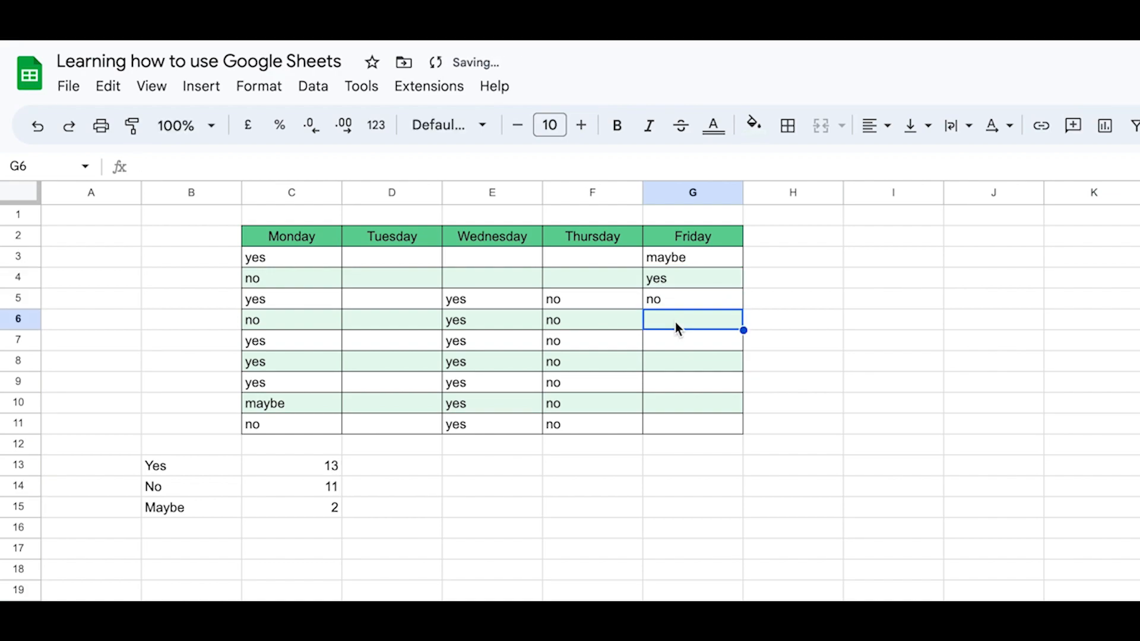
Fill the repeating "maybe", "yes", "no" pattern of G3:G5 down the Friday column to row 11
{"action": "left_click", "coordinate": [657, 257]}
{"action": "left_click_drag", "start_coordinate": [674, 279], "coordinate": [741, 427]}
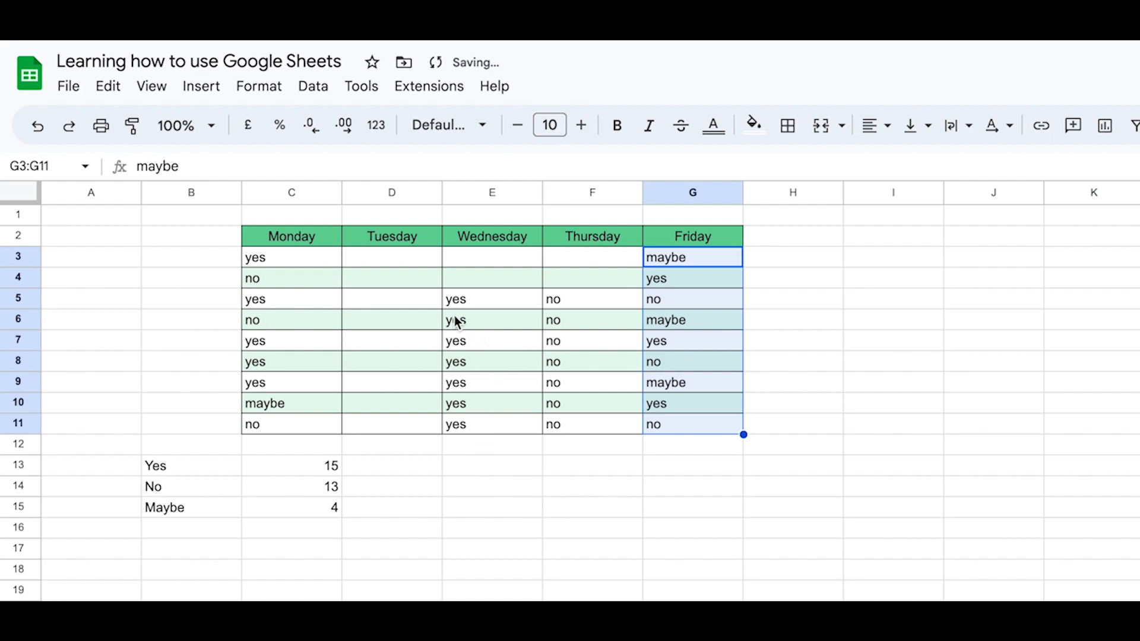
Enter "Yes" in D5 and "nO" in D6 of the Tuesday column to test the counts with different letter case
{"action": "left_click", "coordinate": [373, 301]}
{"action": "type", "text": "Yes"}
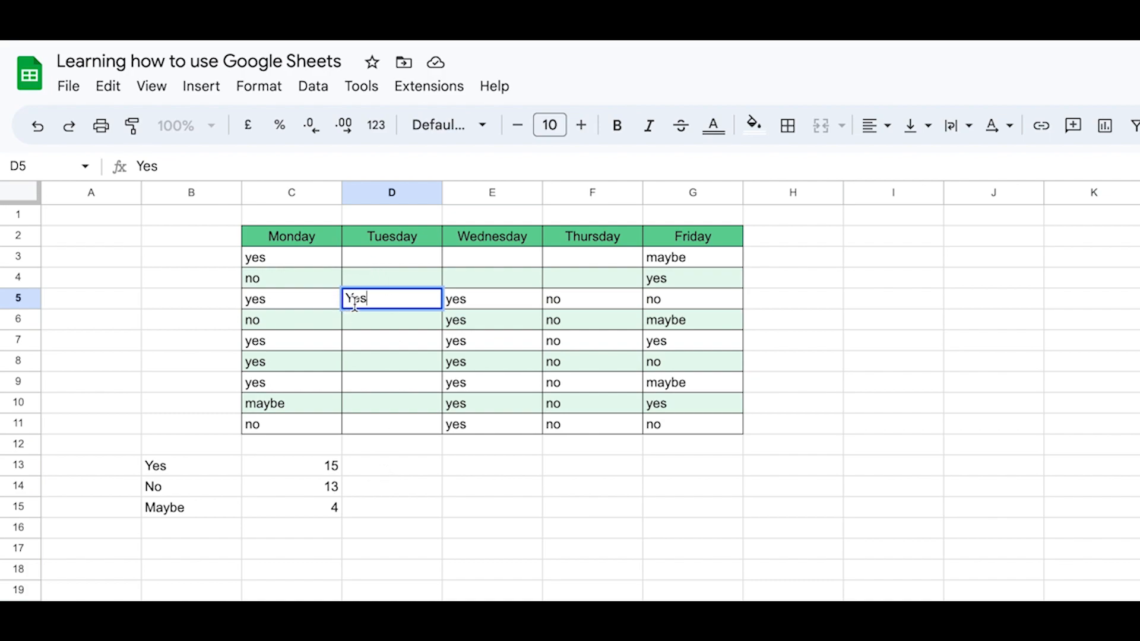
{"action": "key", "text": "Return"}
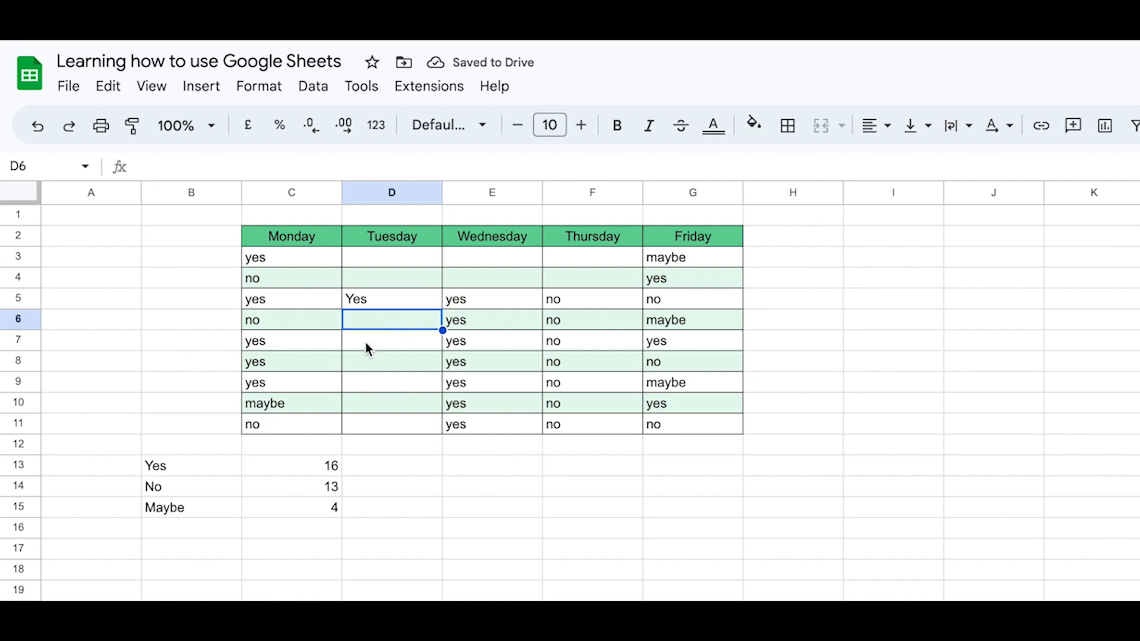
{"action": "type", "text": "nO"}
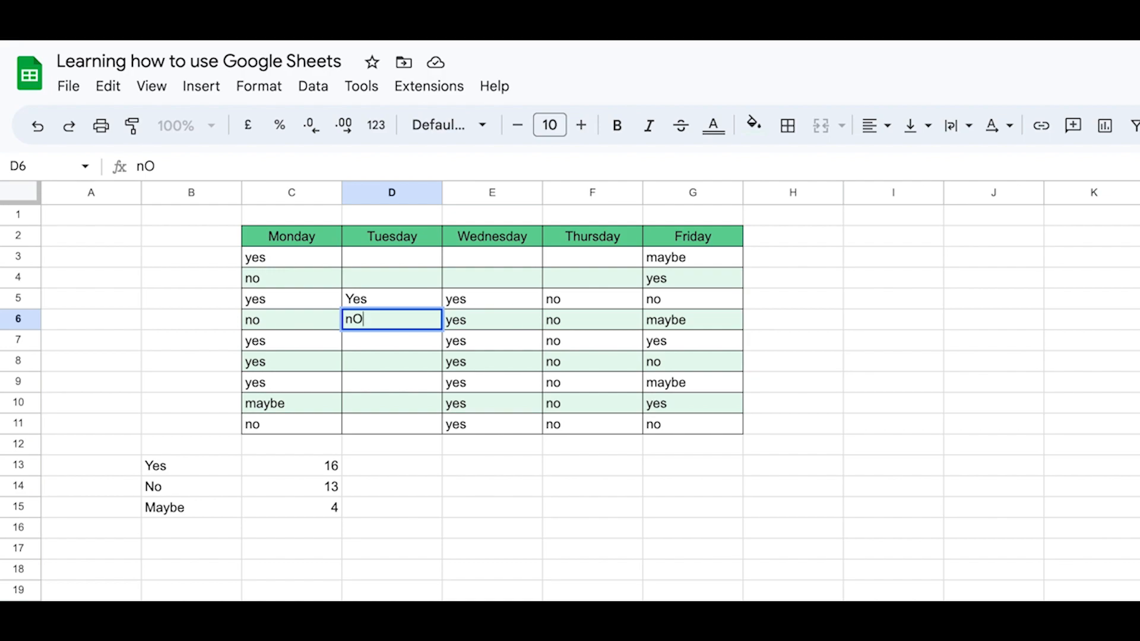
{"action": "key", "text": "Return"}
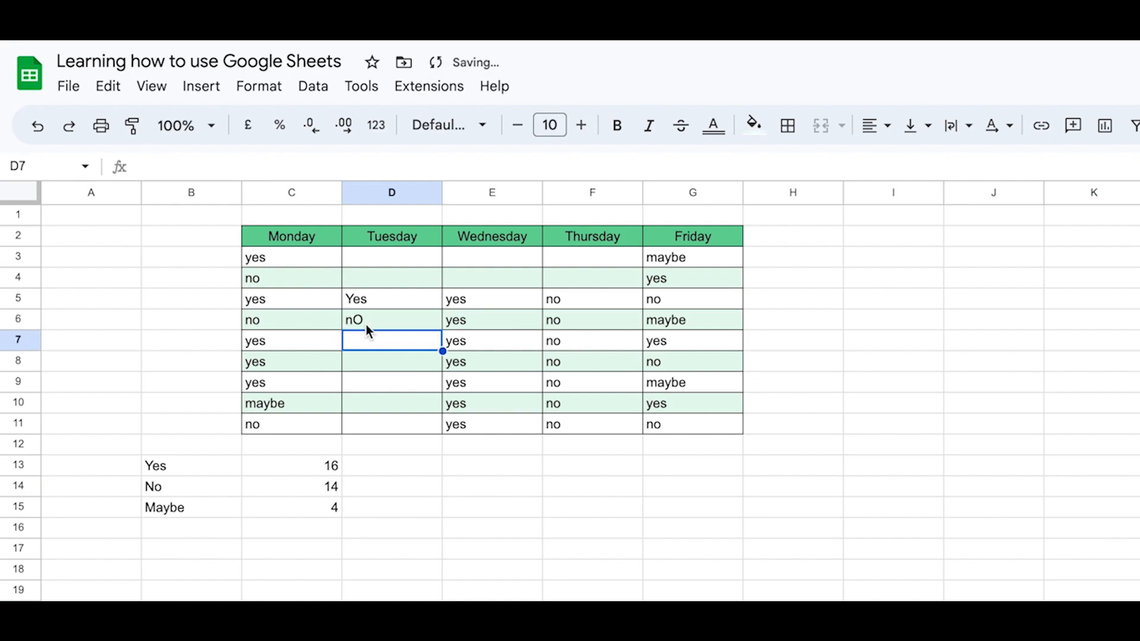
Test the "no" count with the misspelled entry "n0", written with a zero, in Tuesday cell D8, and clear the cell
{"action": "left_click", "coordinate": [363, 360]}
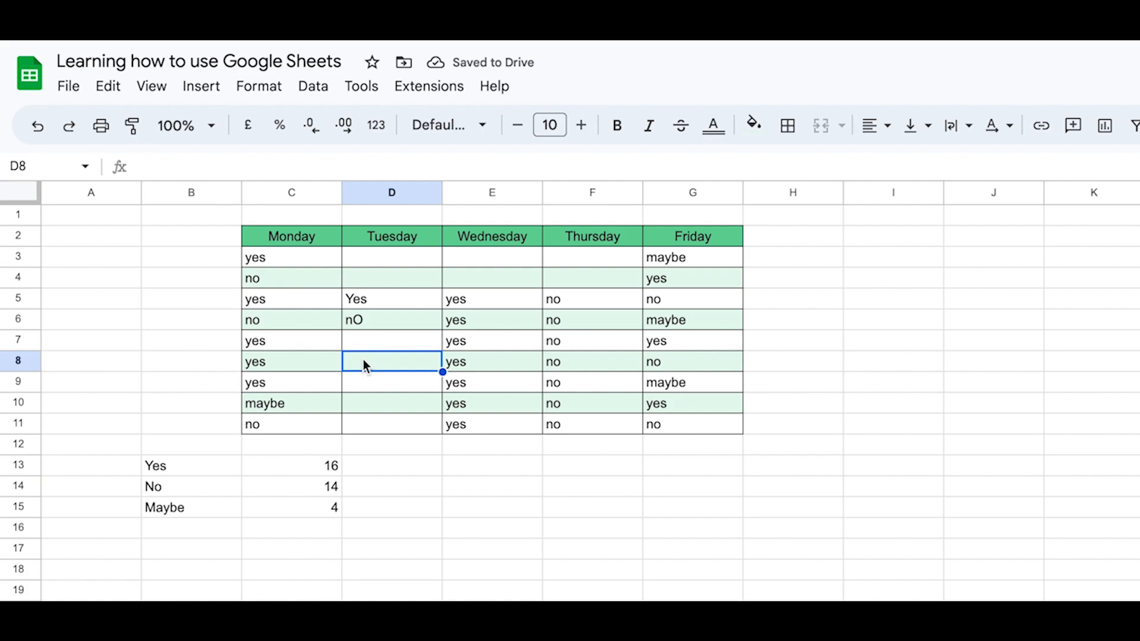
{"action": "type", "text": "n0"}
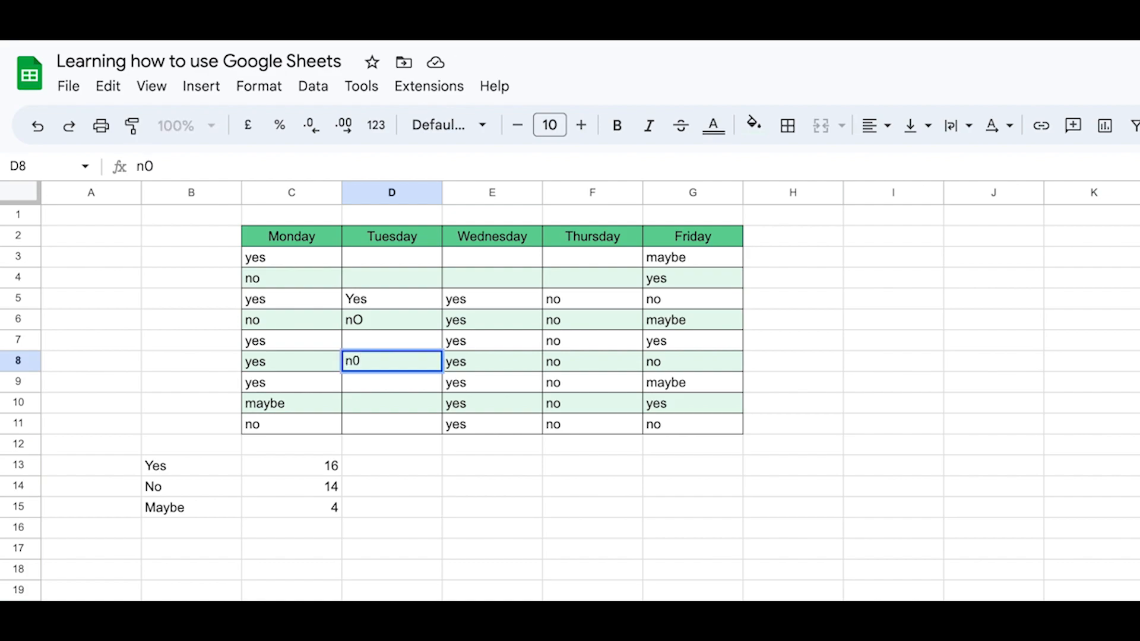
{"action": "key", "text": "Return"}
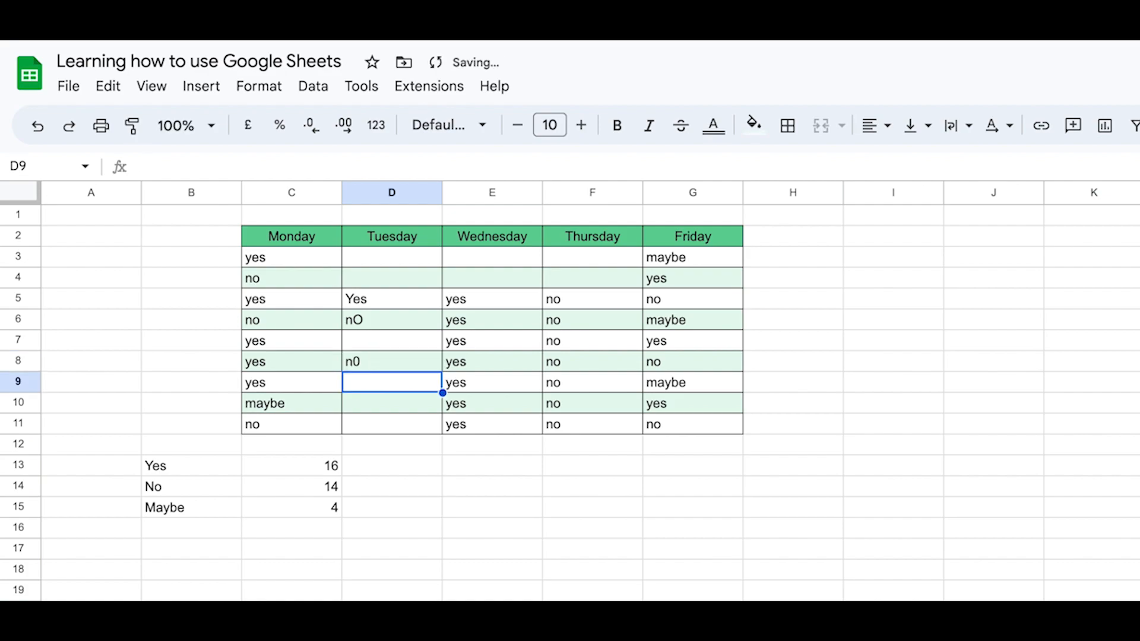
{"action": "left_click", "coordinate": [371, 362]}
{"action": "key", "text": "Delete"}
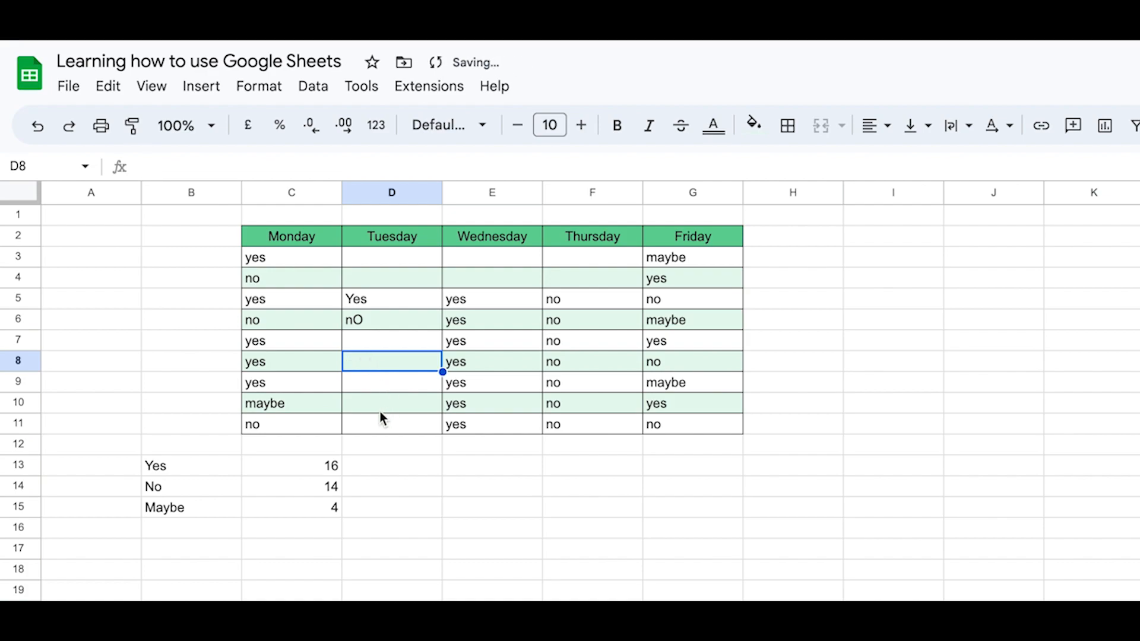